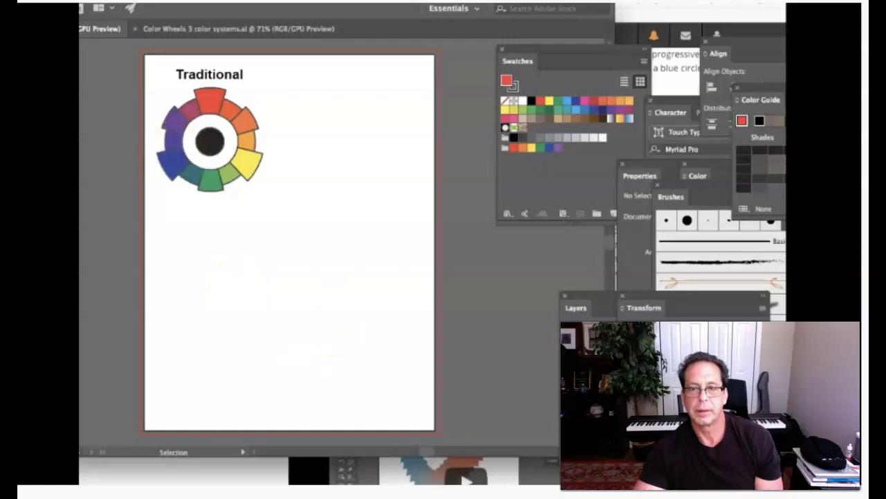
- Draw a small thin-stroked, unfilled square beneath the Traditional color wheel
mouse_move(336, 469)
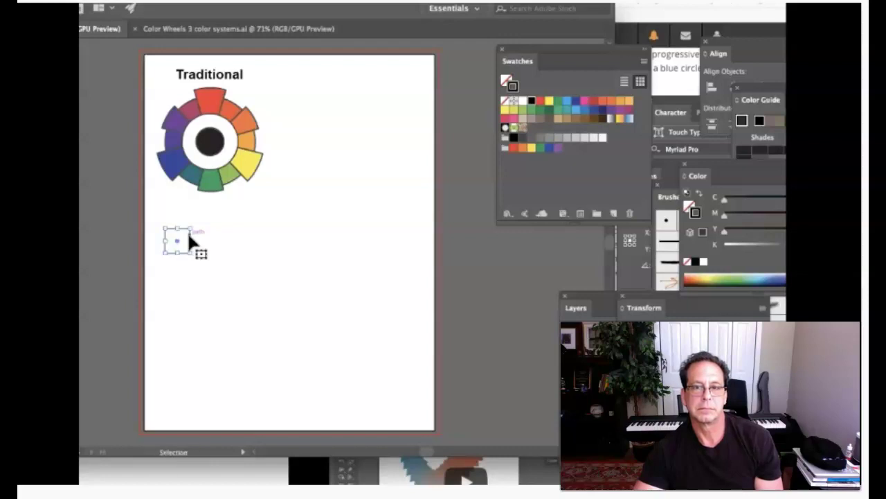
- Duplicate the square into an evenly spaced row of three, then copy that row down to five rows
left_click_drag(187, 238, 224, 239)
key("super+d")
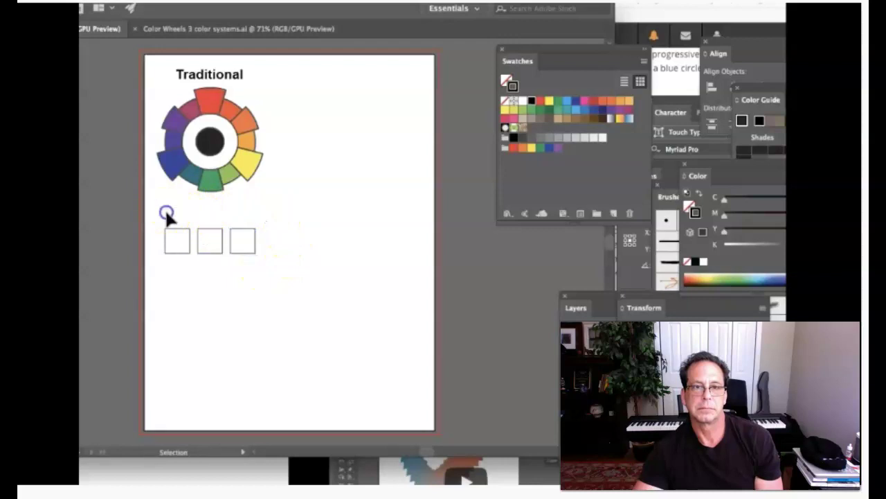
left_click_drag(272, 257, 272, 257)
left_click_drag(217, 254, 217, 285)
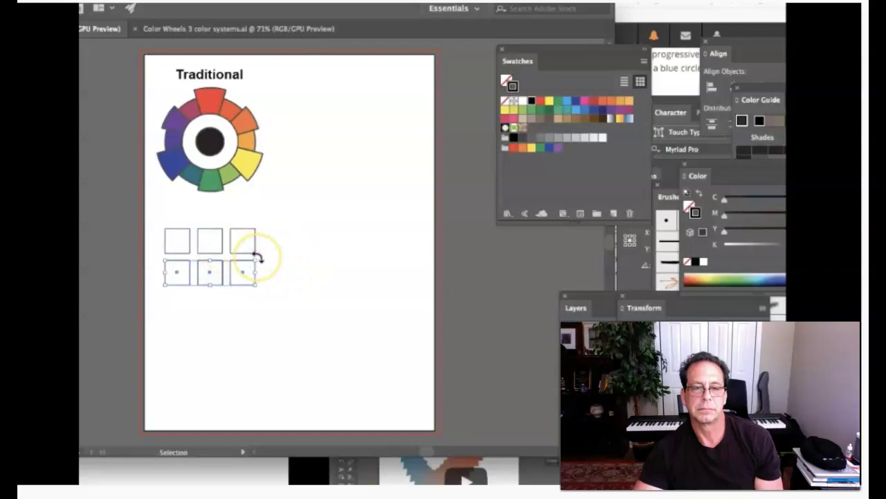
key("ctrl+d")
key("ctrl+d")
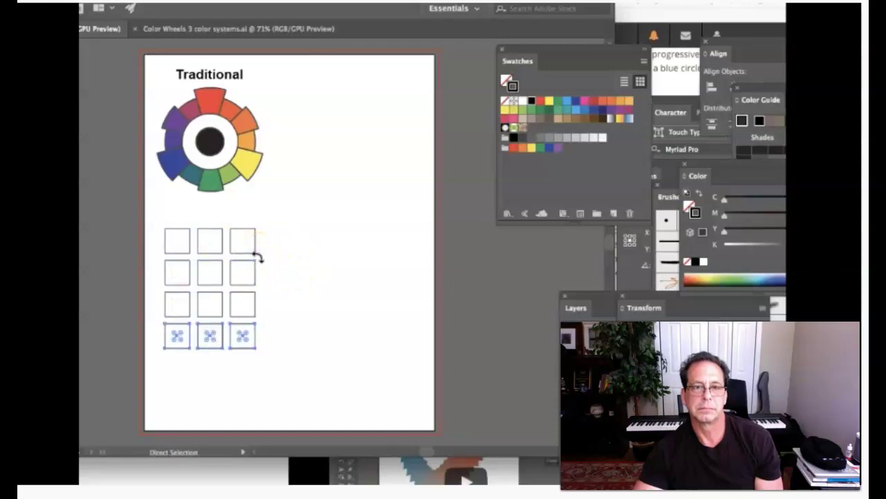
key("ctrl+d")
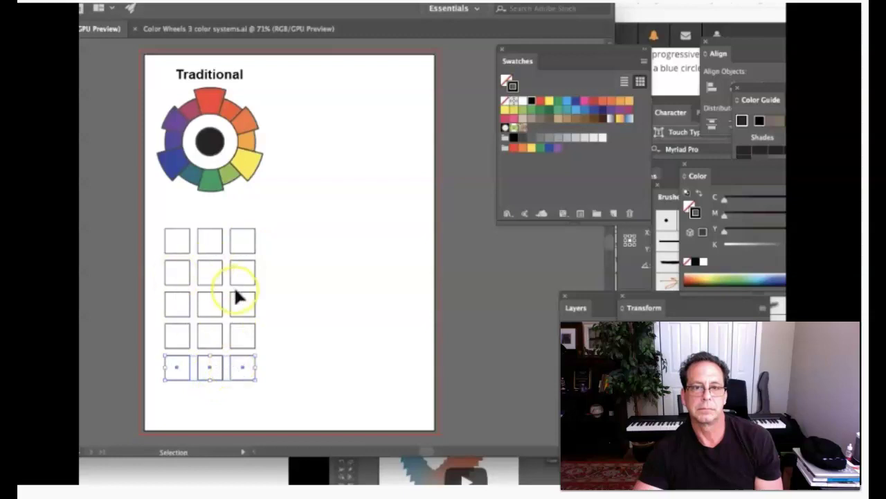
left_click(342, 219)
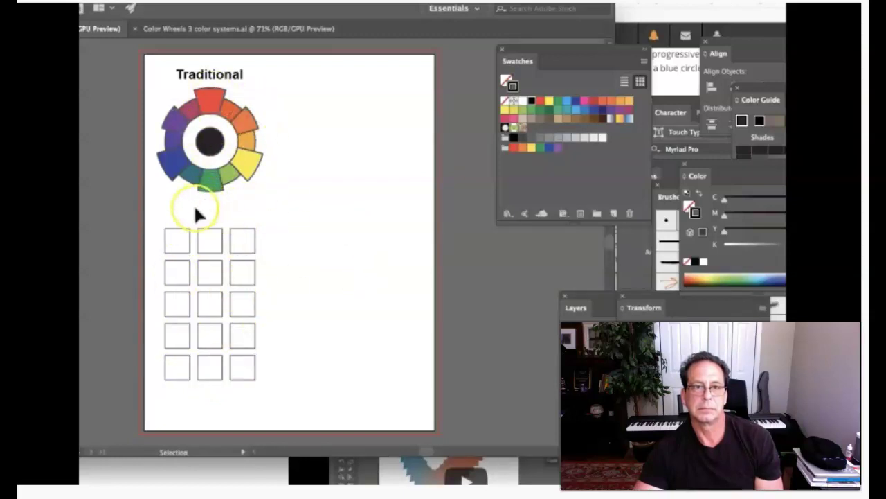
- Copy the whole 15-square grid straight across to the right
left_click_drag(160, 212, 267, 402)
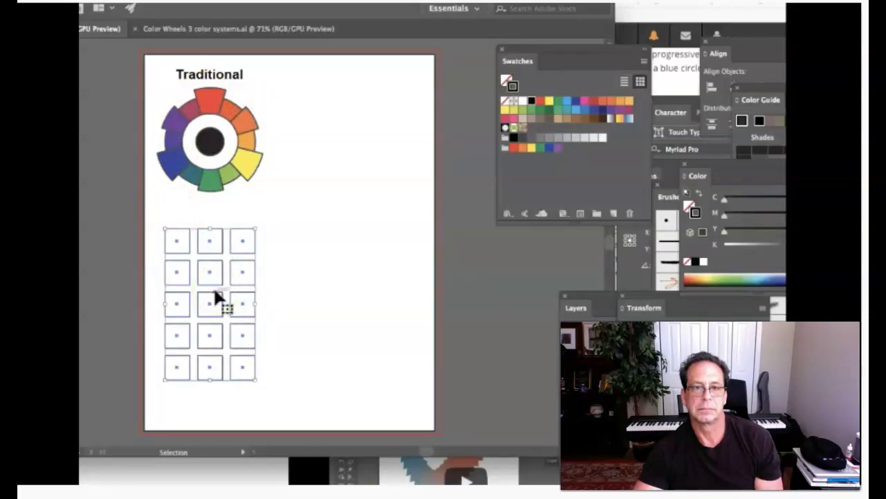
left_click_drag(214, 293, 351, 291)
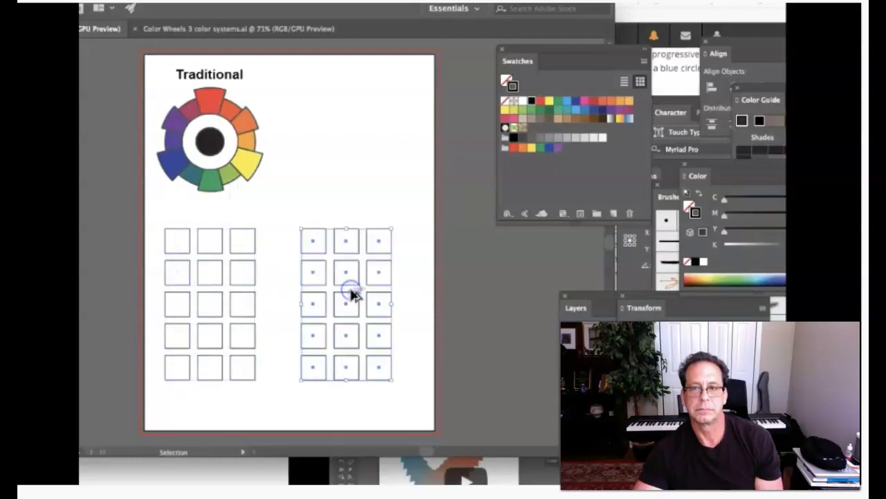
left_click(368, 149)
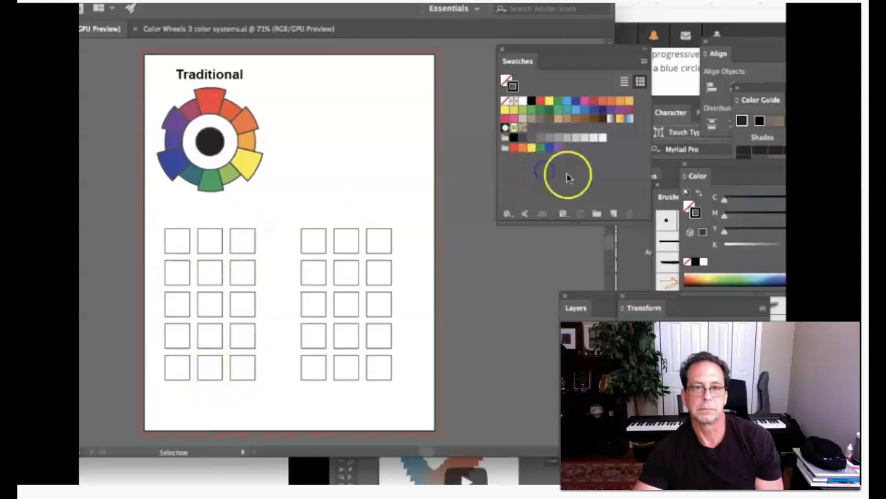
- Fill the bottom-left square of both grids with the lightest grey
left_click(602, 139)
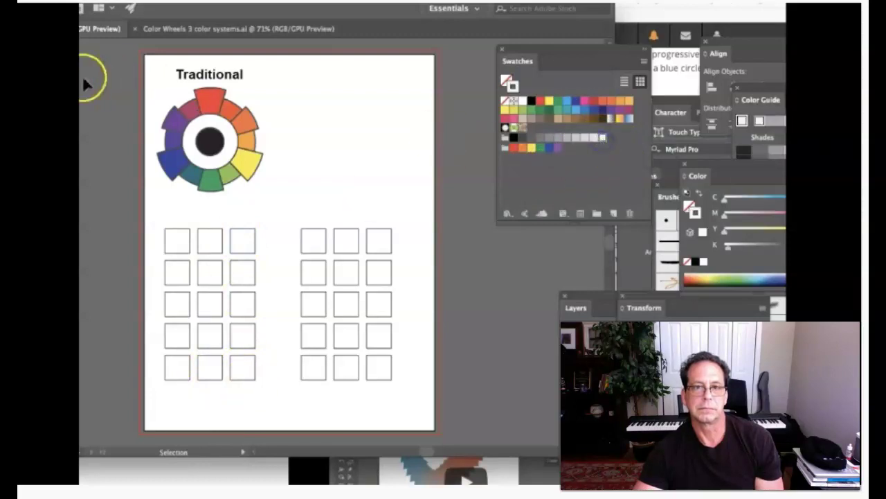
mouse_move(108, 88)
left_click_drag(109, 88, 104, 88)
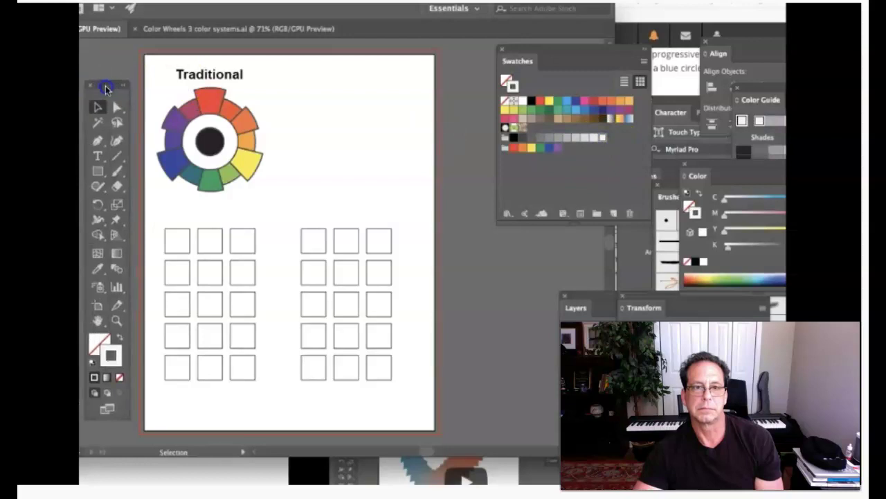
left_click(119, 339)
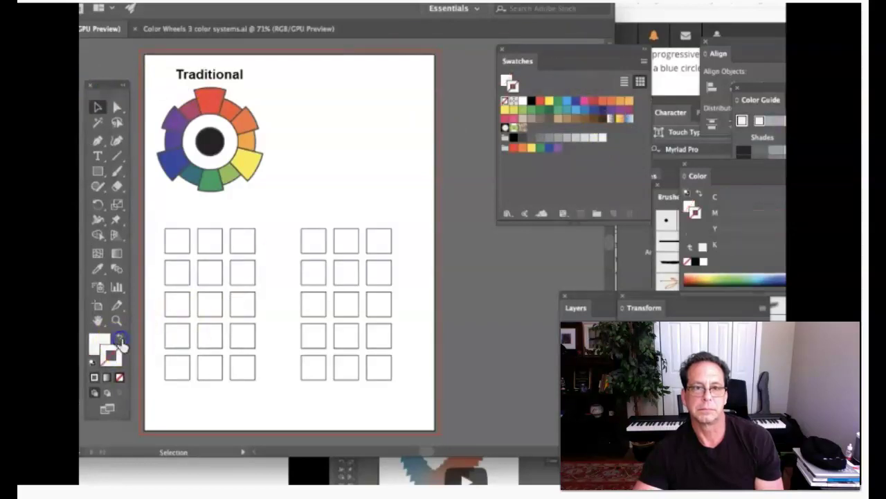
left_click(101, 344)
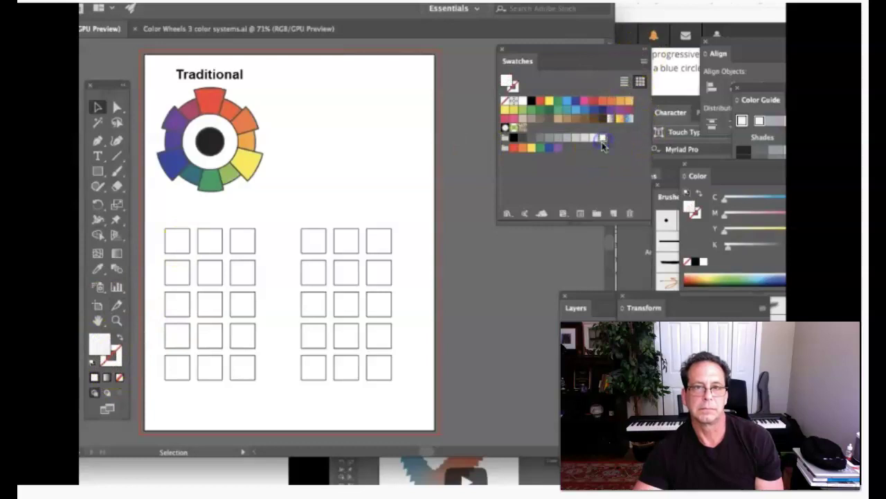
left_click_drag(90, 344, 171, 368)
left_click(100, 343)
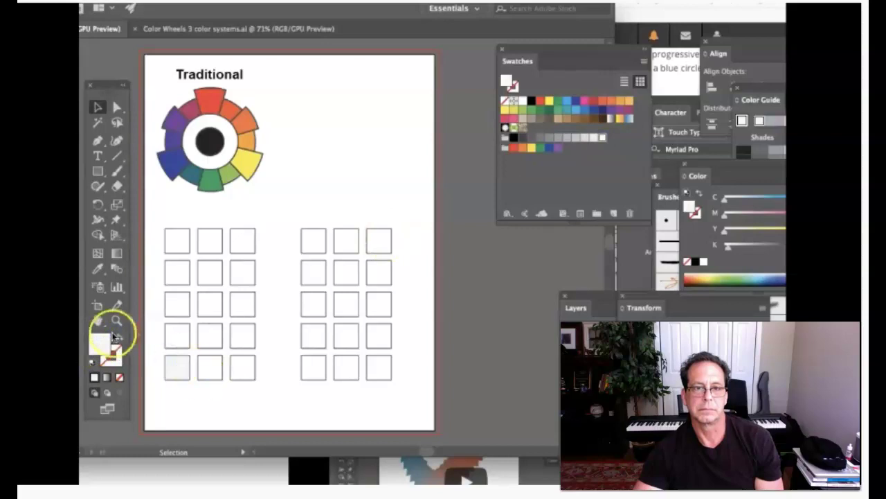
left_click_drag(102, 348, 312, 360)
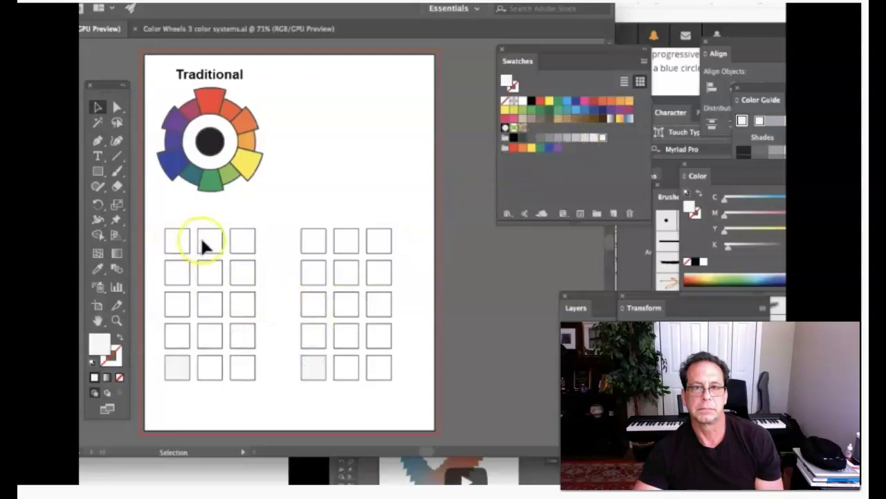
- Fill both grids' bottom-middle squares with 50% grey and the bottom-right squares with black
left_click(557, 144)
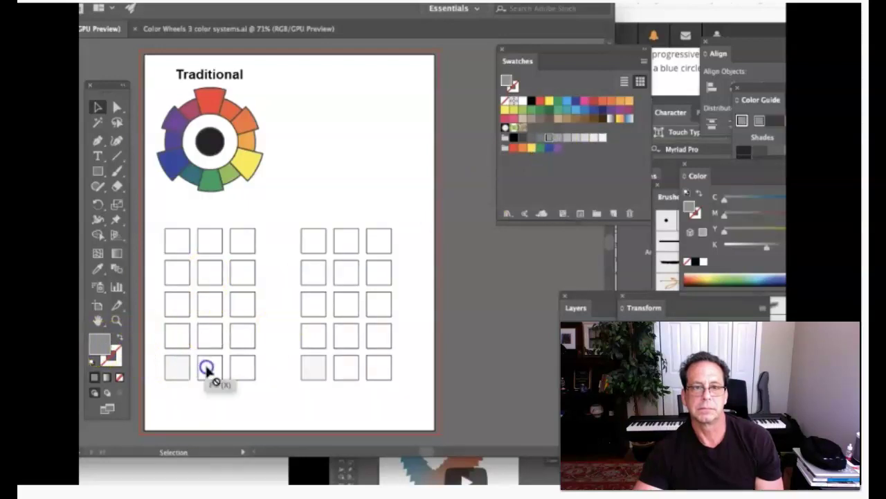
left_click_drag(97, 342, 202, 361)
left_click_drag(97, 342, 344, 361)
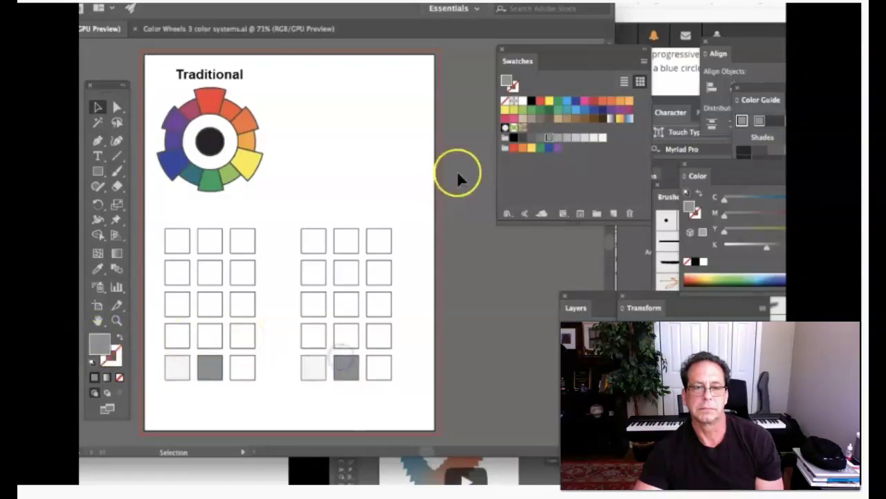
left_click(522, 149)
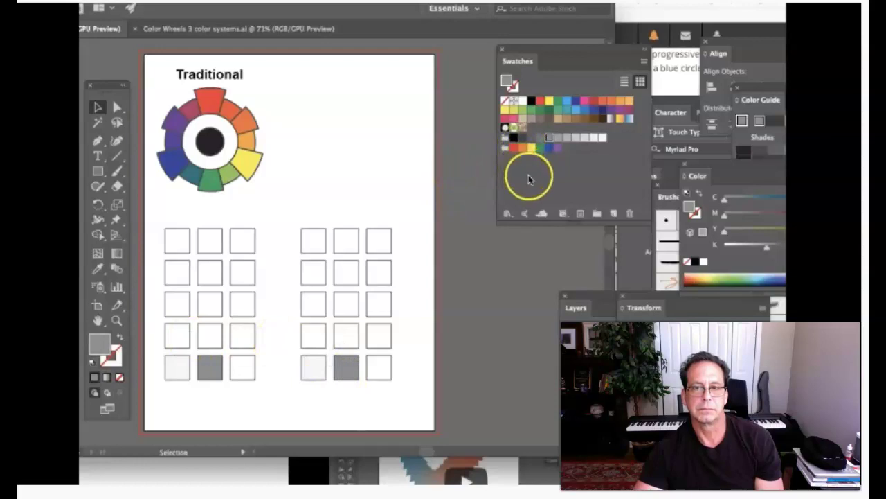
left_click(513, 137)
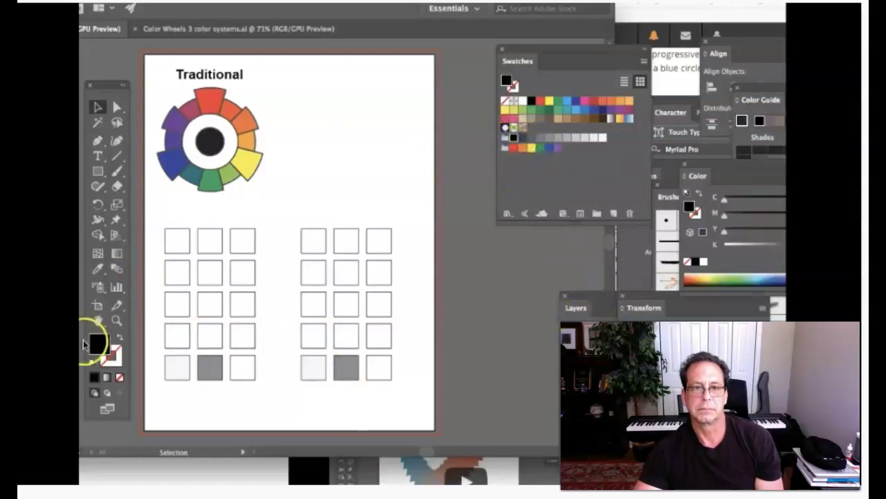
left_click_drag(97, 346, 373, 358)
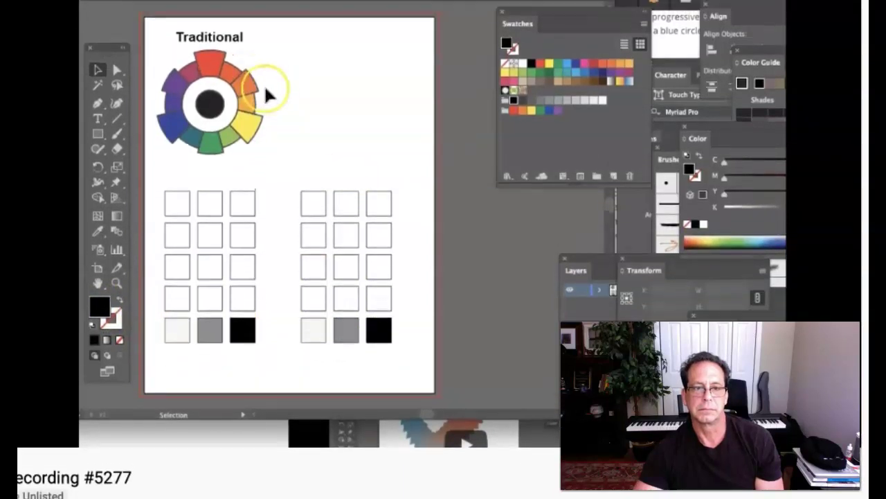
left_click_drag(266, 93, 218, 59)
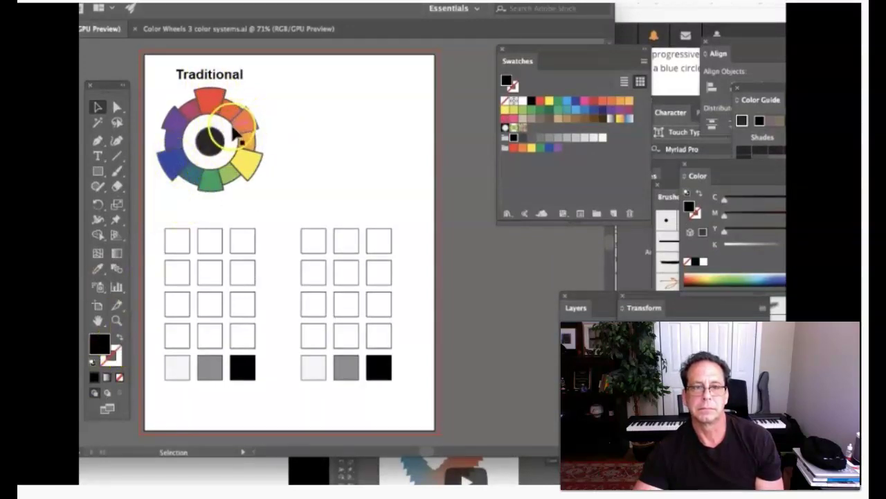
- Fill the left grid's top row with the orange sampled from the color wheel
left_click(99, 107)
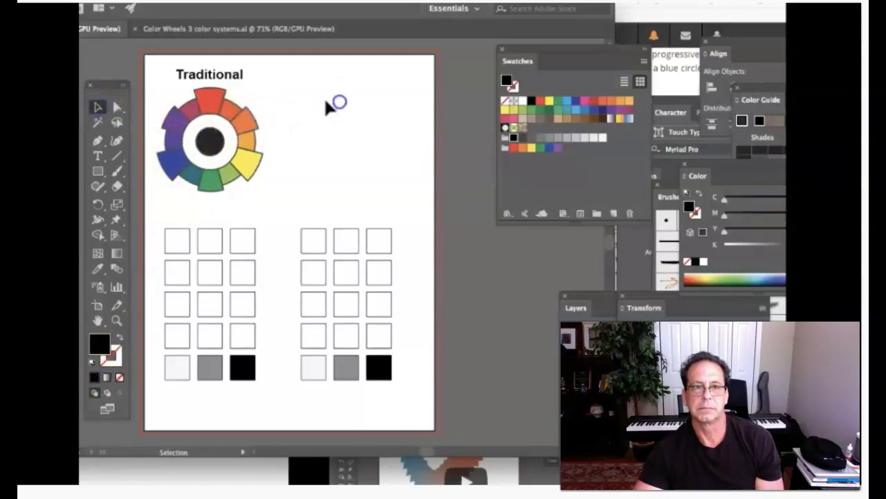
left_click(248, 123)
left_click_drag(99, 342, 233, 232)
left_click(240, 122)
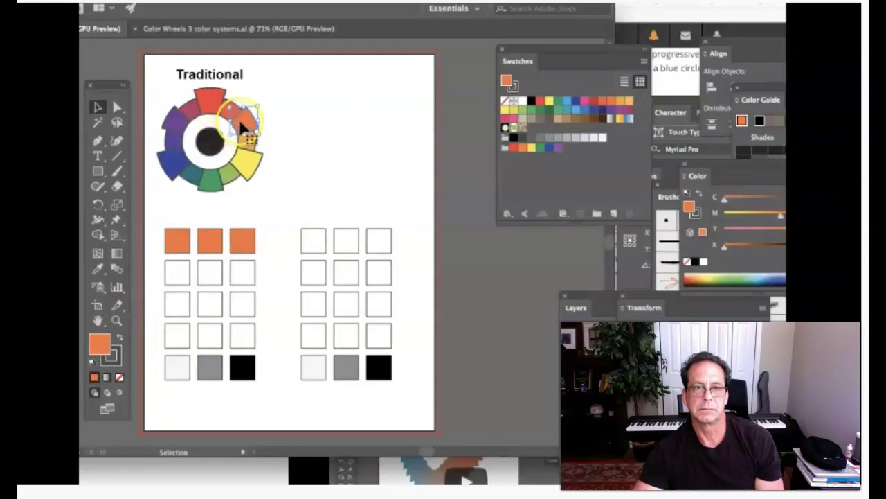
- Fill the right grid's top squares with the wheel's blue
left_click(172, 158)
mouse_move(110, 341)
left_mouse_down()
mouse_move(103, 343)
mouse_move(293, 231)
mouse_move(311, 239)
left_mouse_up()
left_click(121, 354)
left_click_drag(121, 354, 344, 237)
left_click_drag(109, 323, 361, 263)
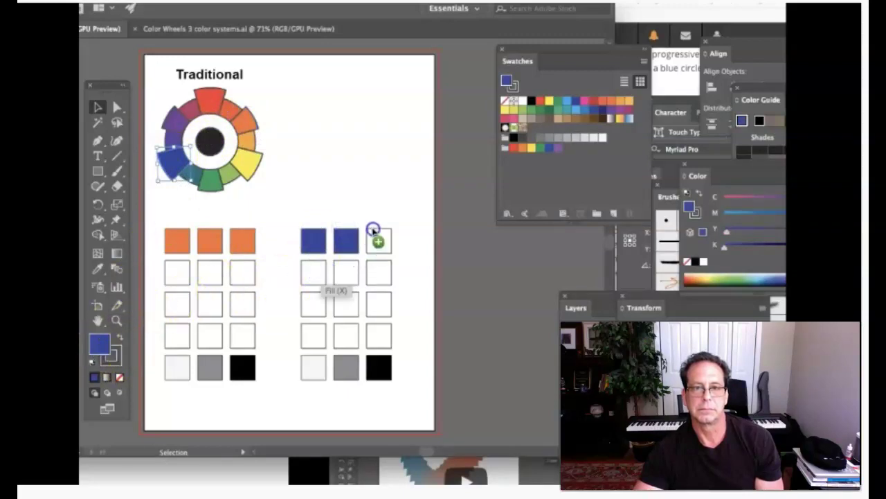
left_click_drag(372, 230, 374, 233)
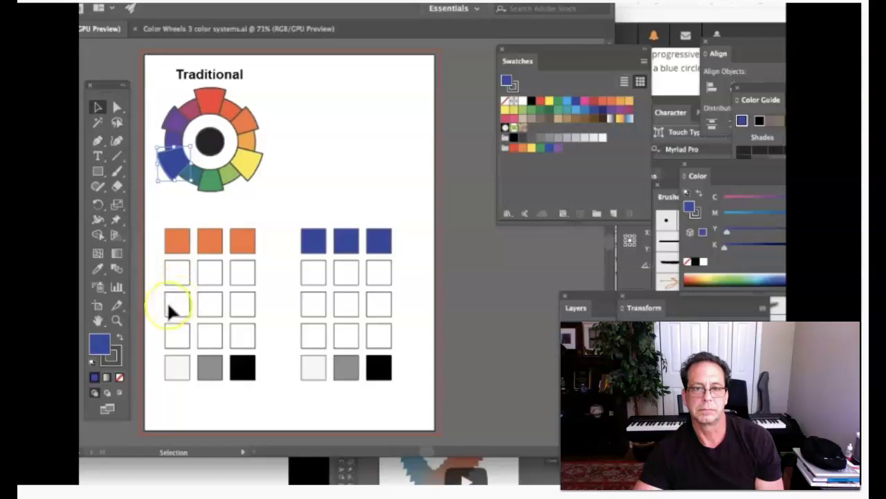
- Set Blend Options spacing to Specified Steps with 3 steps and confirm
double_click(116, 276)
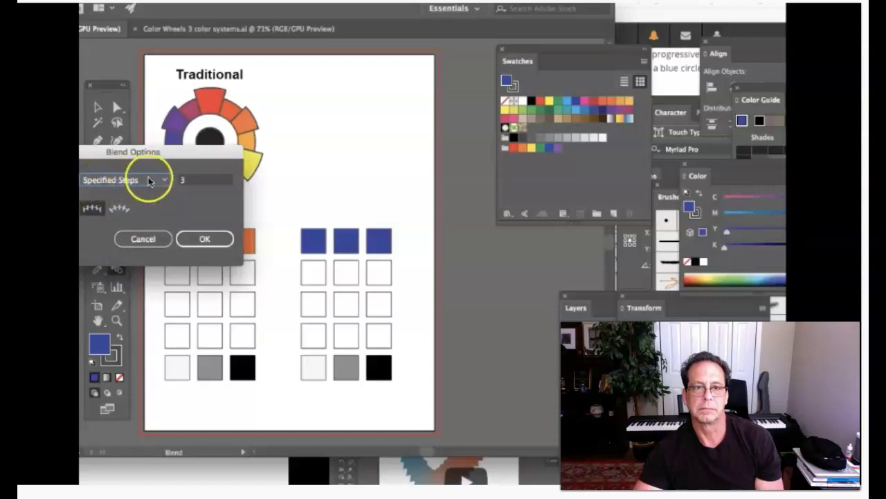
left_click_drag(178, 153, 317, 100)
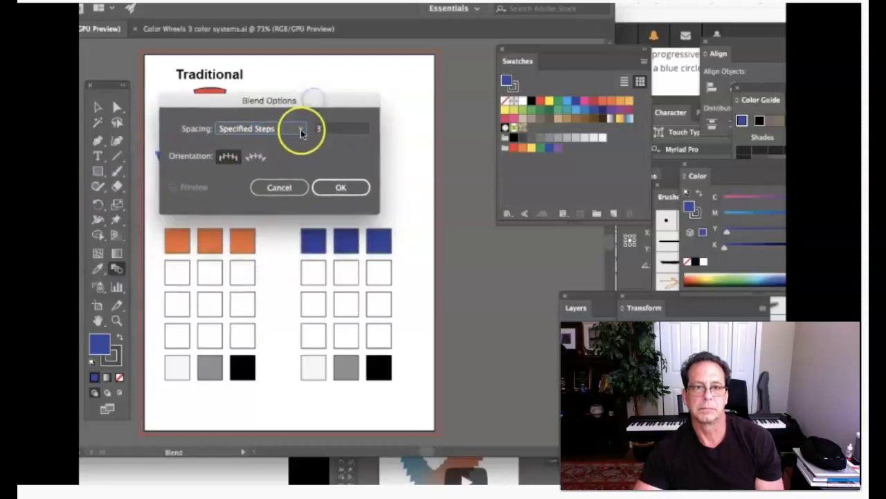
left_click(301, 129)
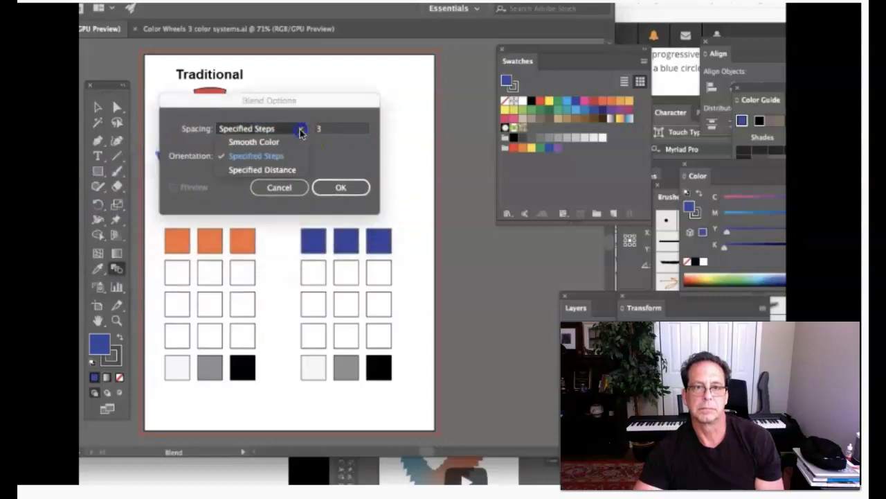
left_click(258, 155)
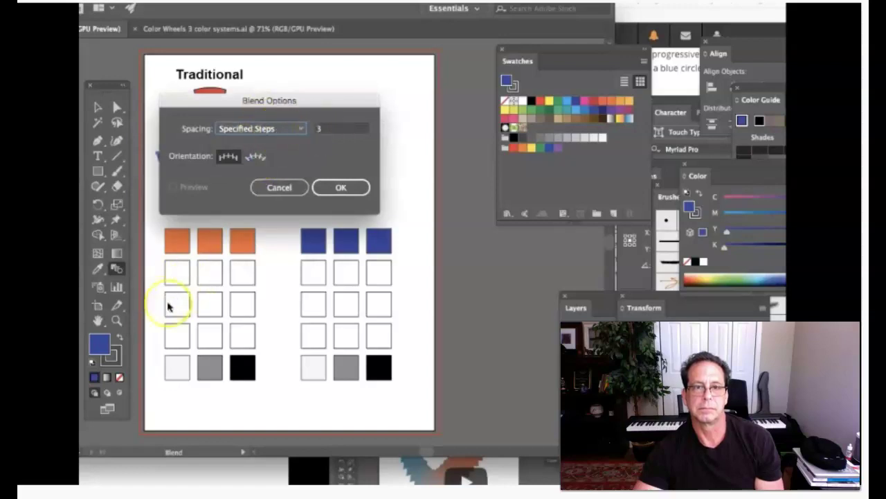
left_click(334, 188)
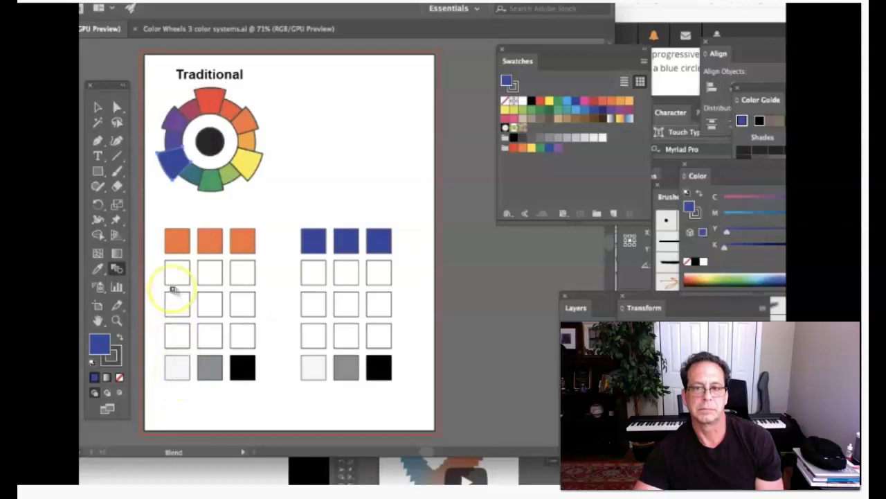
- Blend the left and middle orange columns down to the near-white and grey squares
left_click(177, 240)
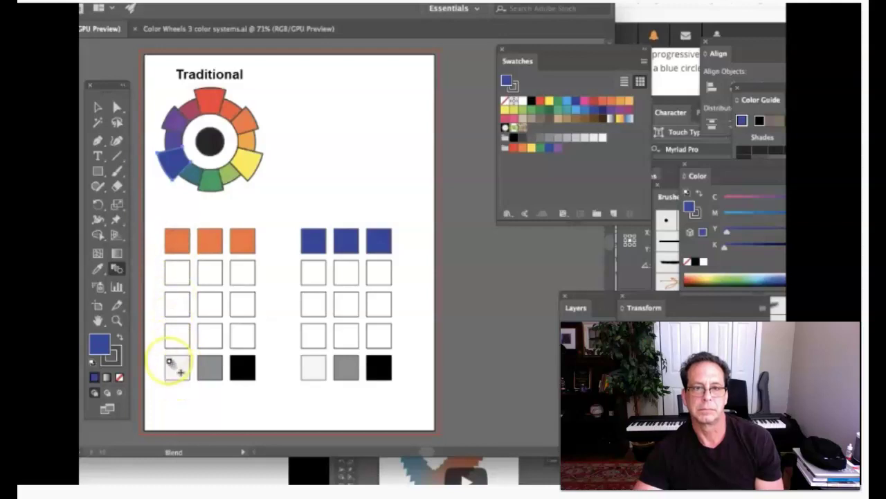
left_click(172, 372)
left_click(97, 108)
left_click(355, 85)
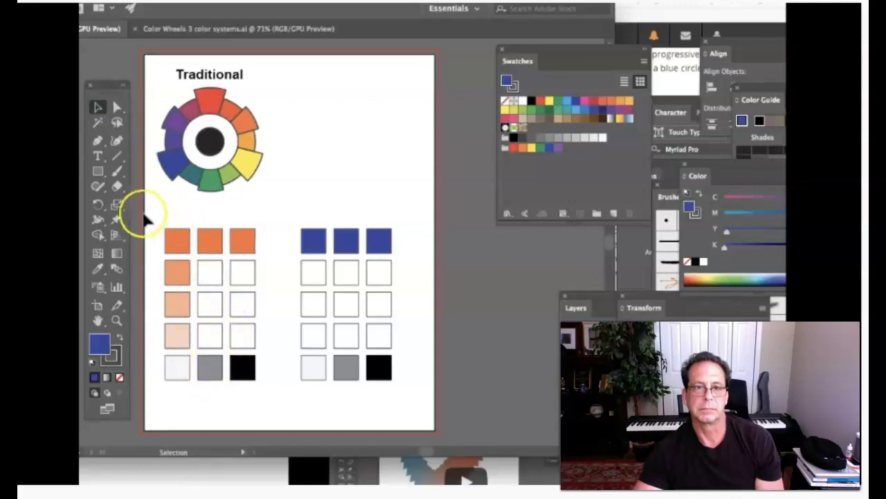
left_click(117, 270)
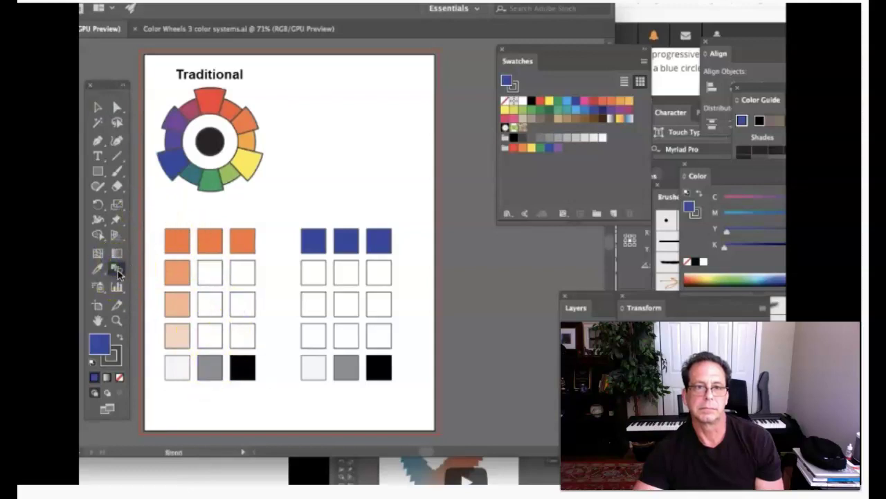
left_click(209, 242)
left_click(214, 365)
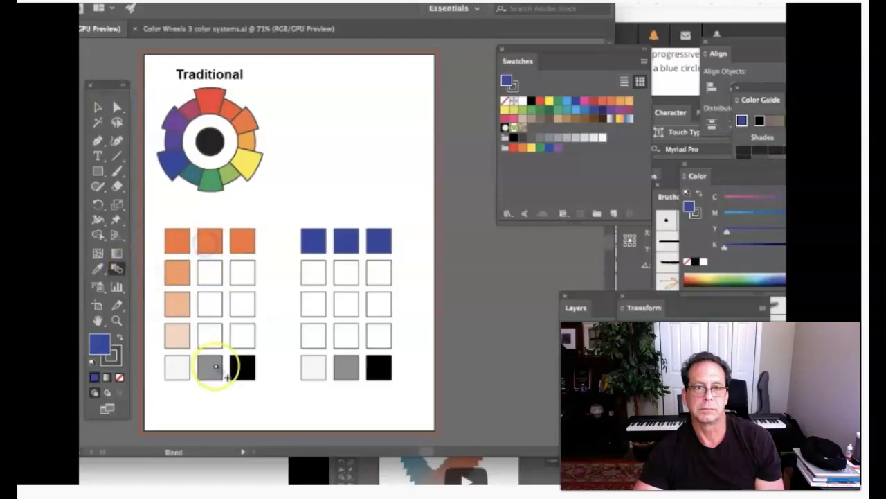
- Blend the right orange column down to the black square and deselect
left_click(244, 237)
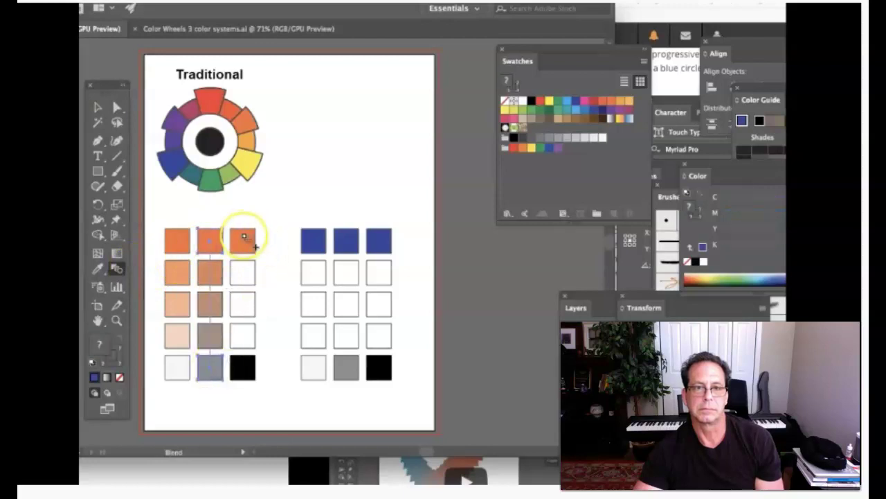
left_click(97, 106)
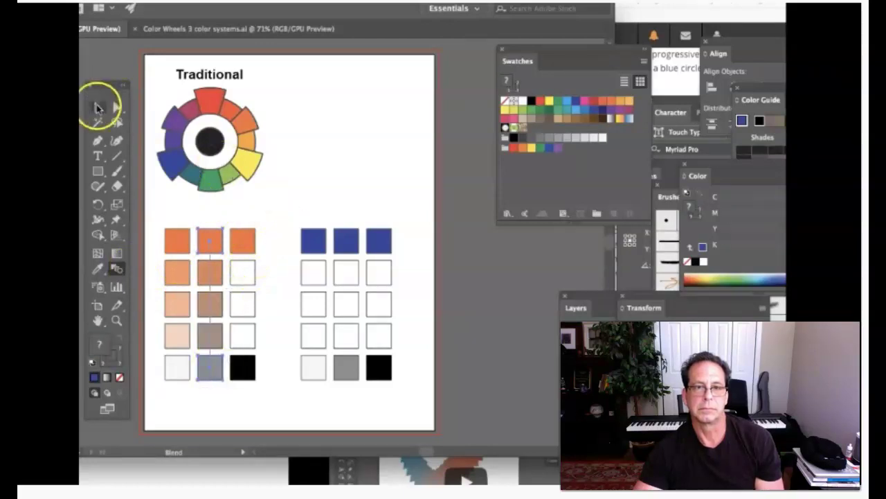
left_click(302, 101)
left_click(117, 269)
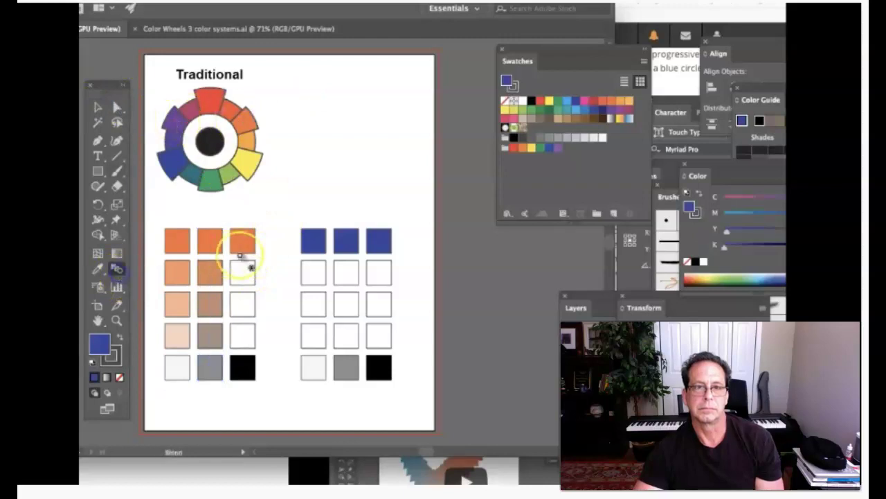
left_click(242, 367)
left_click(307, 188)
left_click(99, 86)
left_click(98, 106)
left_click(366, 165)
left_click(228, 233)
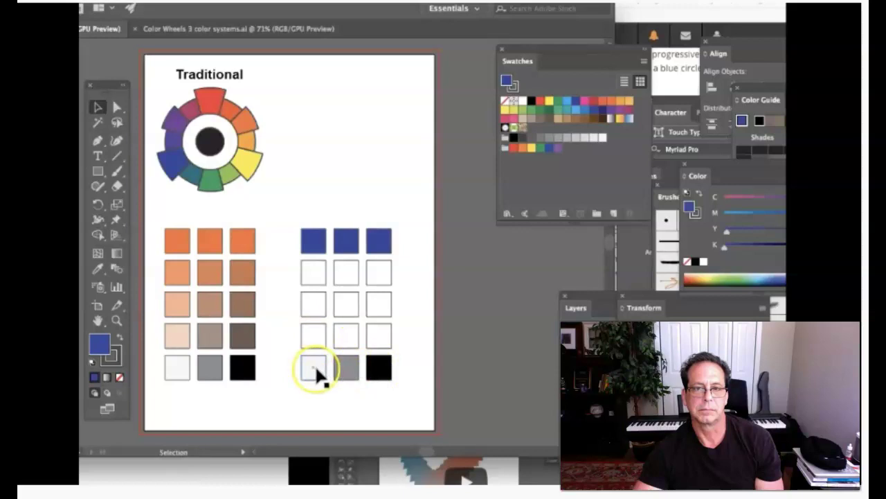
- Blend the left and middle blue columns down to the near-white and grey squares
left_click(116, 268)
left_click(313, 240)
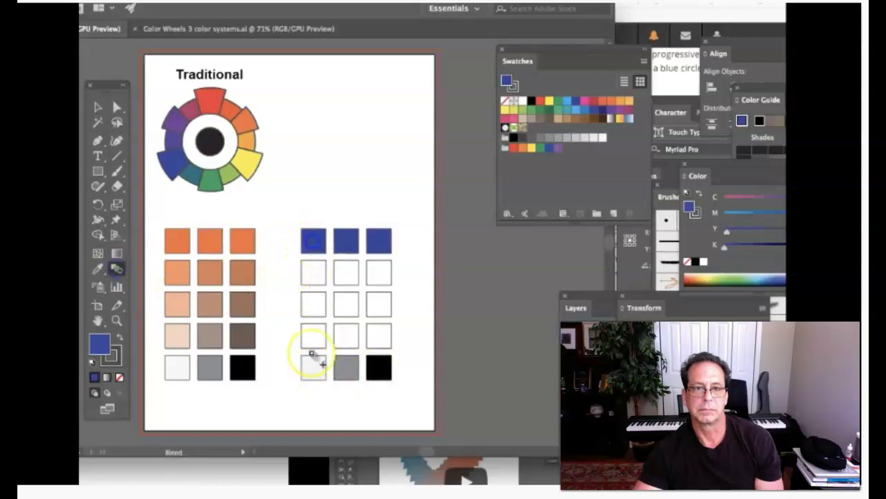
left_click(313, 367)
left_click(97, 108)
left_click(351, 89)
left_click(116, 269)
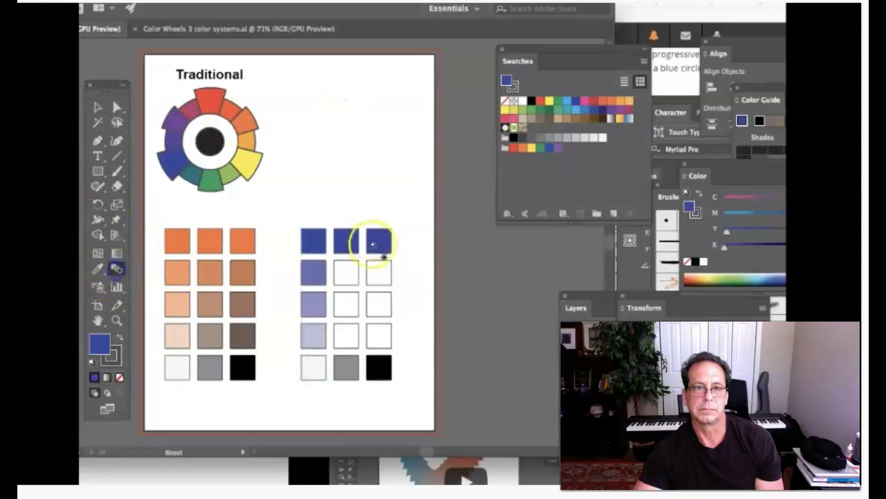
left_click(347, 247)
left_click(346, 374)
left_click(95, 111)
left_click(329, 88)
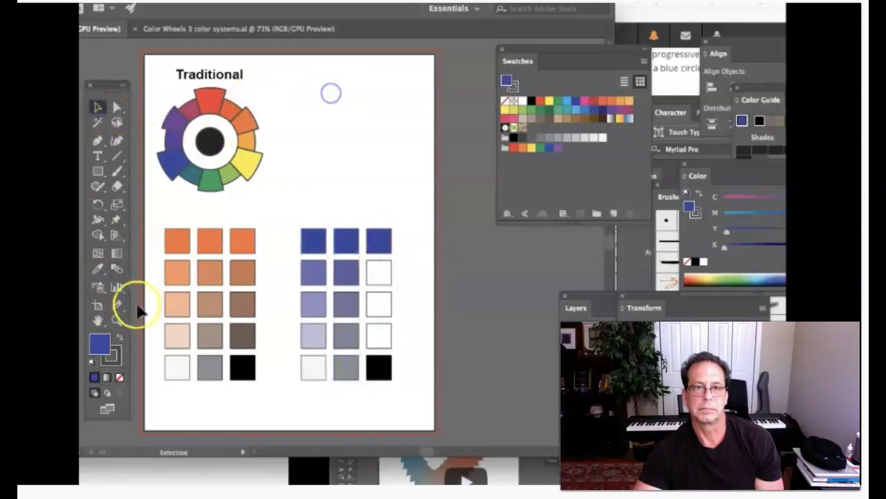
- Blend the right blue column down to the black square and deselect
left_click(116, 269)
left_click(400, 247)
left_click(376, 368)
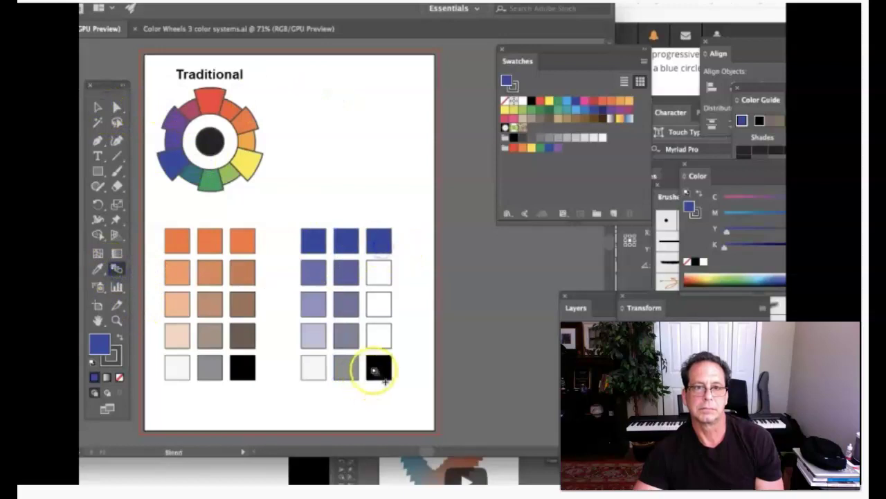
left_click(110, 107)
left_click(326, 93)
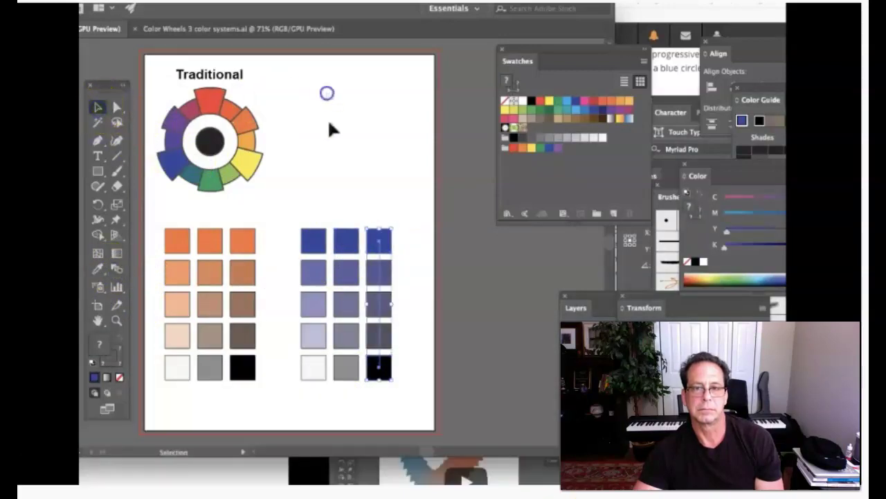